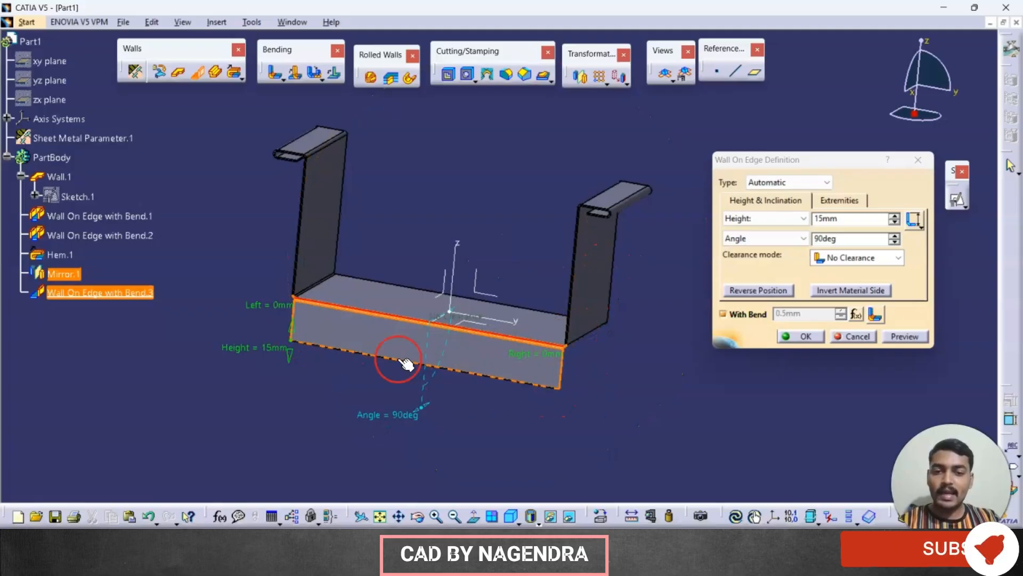
- Check the reference drawing and create the 15 mm high wall with bend at 90 degrees along the base's long edge
key("alt+Tab")
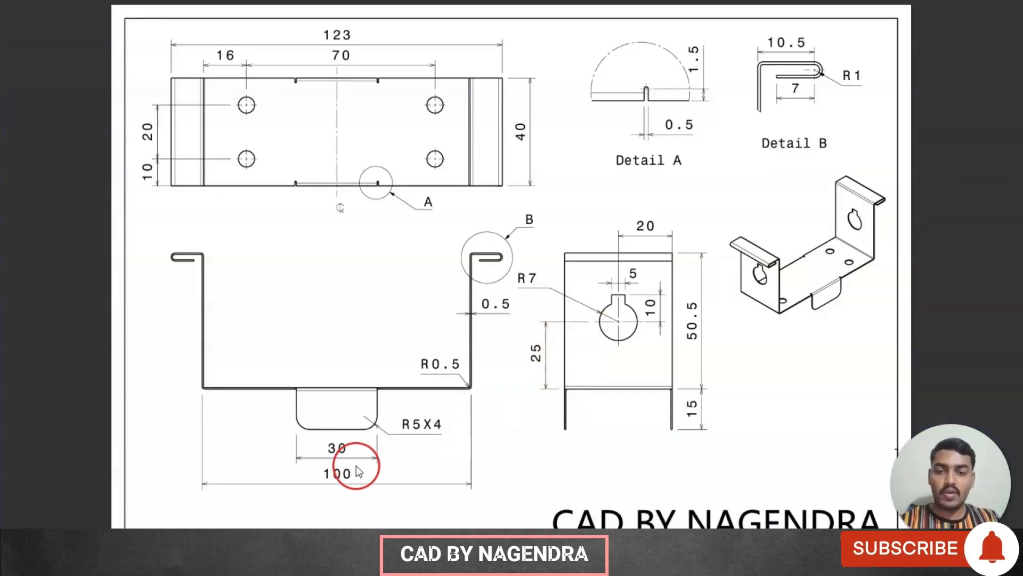
key("alt+Tab")
mouse_move(445, 302)
middle_mouse_down()
mouse_move(491, 335)
mouse_move(612, 365)
mouse_move(606, 377)
mouse_move(662, 347)
middle_mouse_up()
middle_click_drag(626, 288, 802, 324)
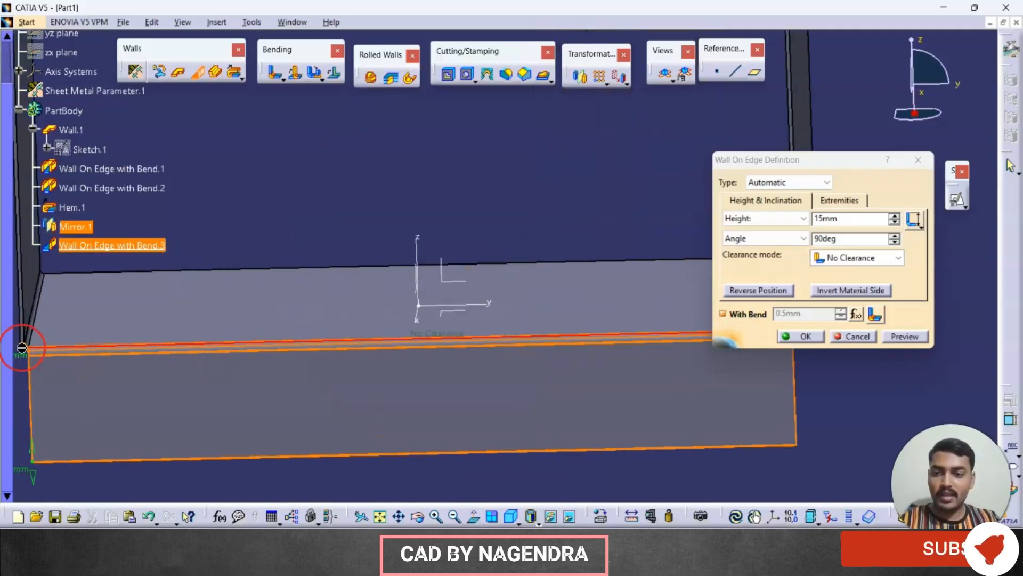
middle_click_drag(460, 291, 452, 343)
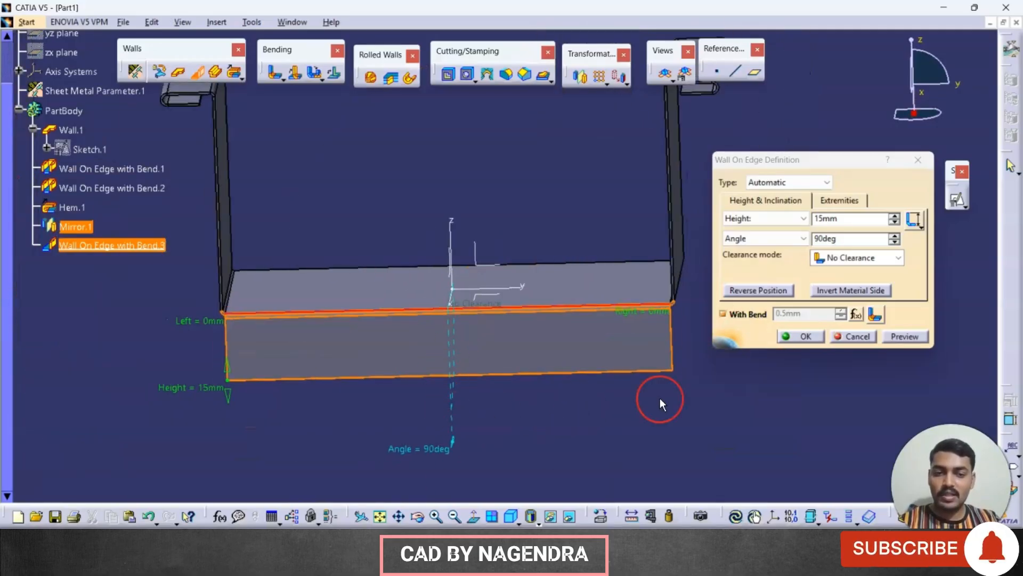
left_click(801, 337)
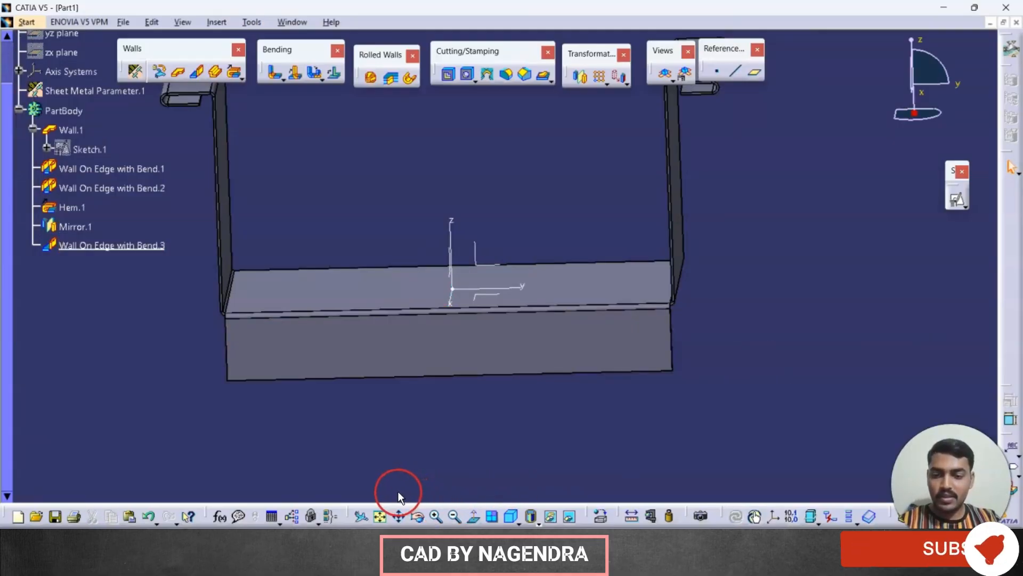
- Measure the distance between the two lower corners of the new downward wall
left_click(633, 517)
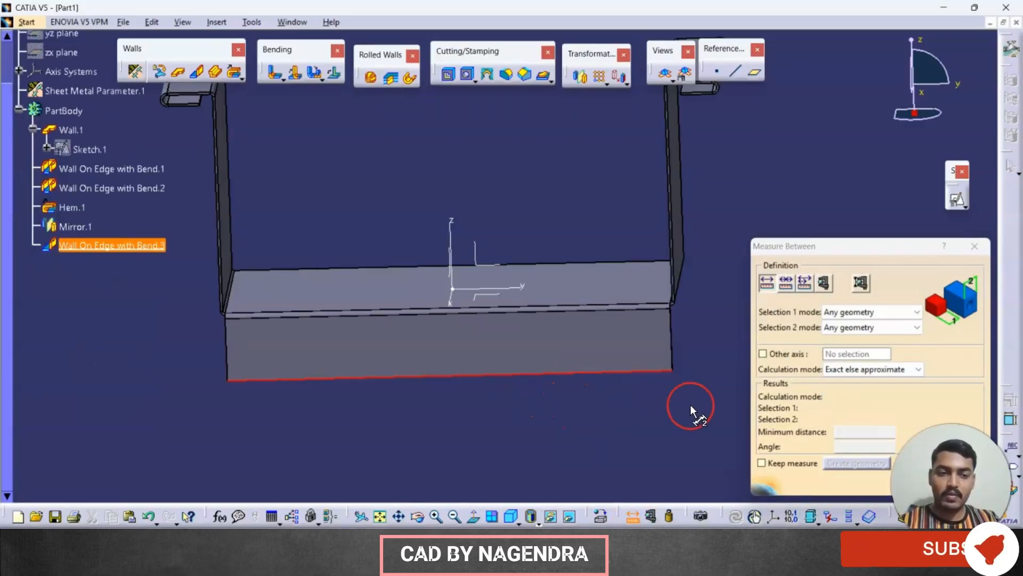
key("Escape")
left_click(633, 517)
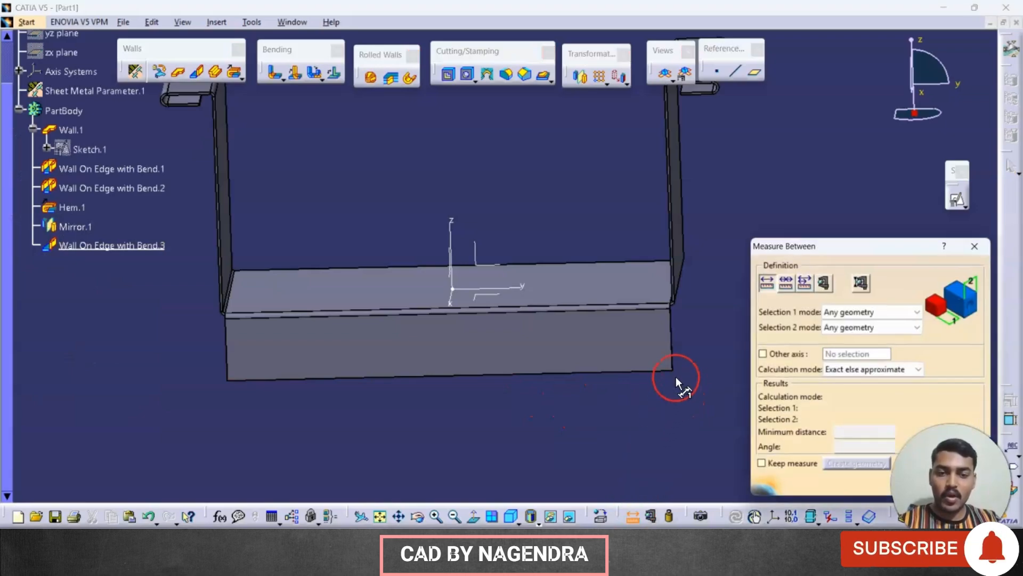
left_click(673, 371)
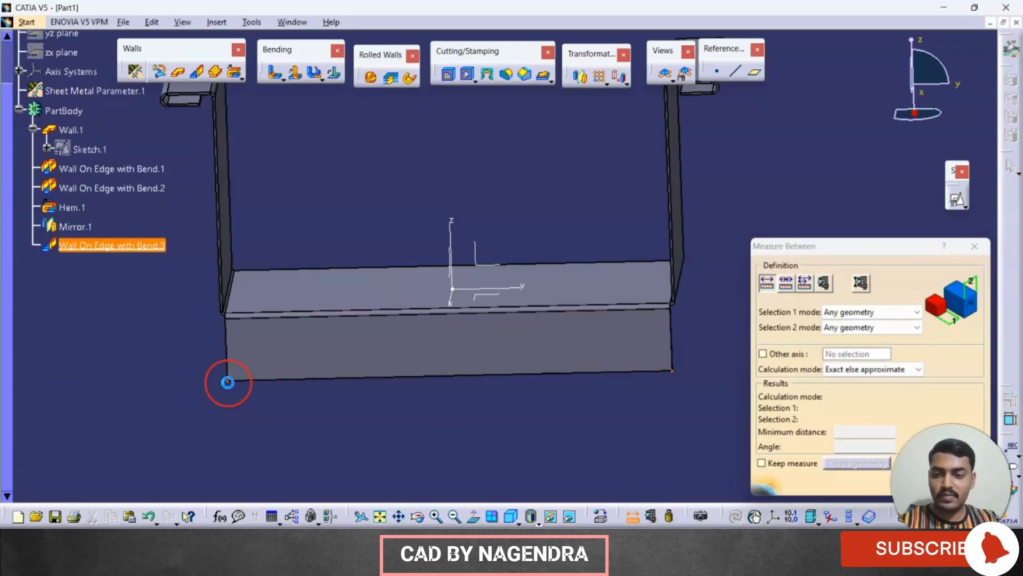
left_click(228, 380)
middle_click_drag(513, 421, 513, 493)
middle_click_drag(514, 493, 519, 328)
scroll(492, 419, "down", 3)
middle_click_drag(566, 241, 549, 335)
key("Escape")
- Check the tab width on the drawing, then set the downward wall's left and right offsets to 34 mm and preview it
key("alt+Tab")
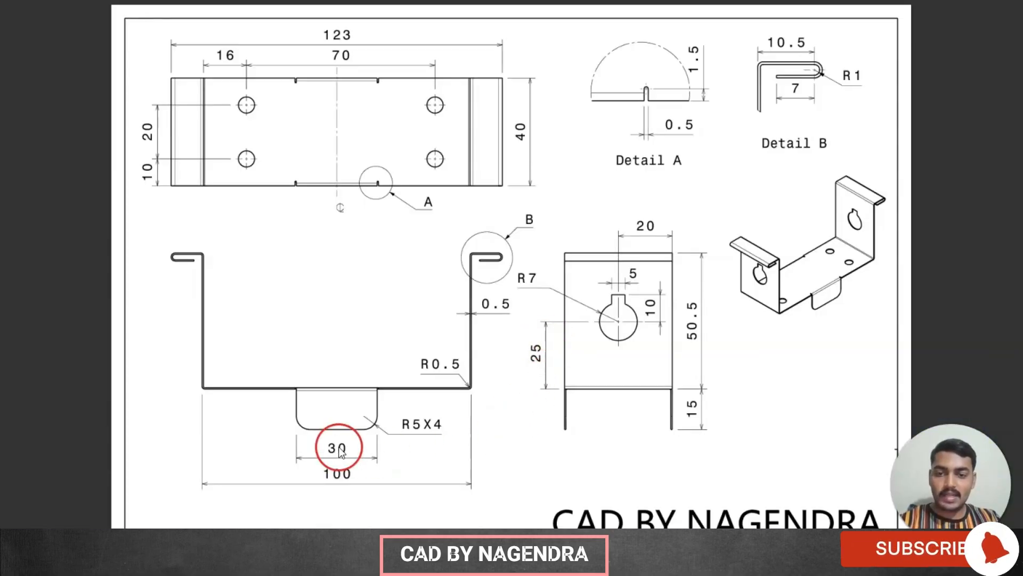
key("alt+Tab")
scroll(661, 277, "down", 1)
mouse_move(660, 274)
middle_mouse_down()
mouse_move(554, 260)
mouse_move(493, 333)
middle_mouse_up()
double_click(526, 246)
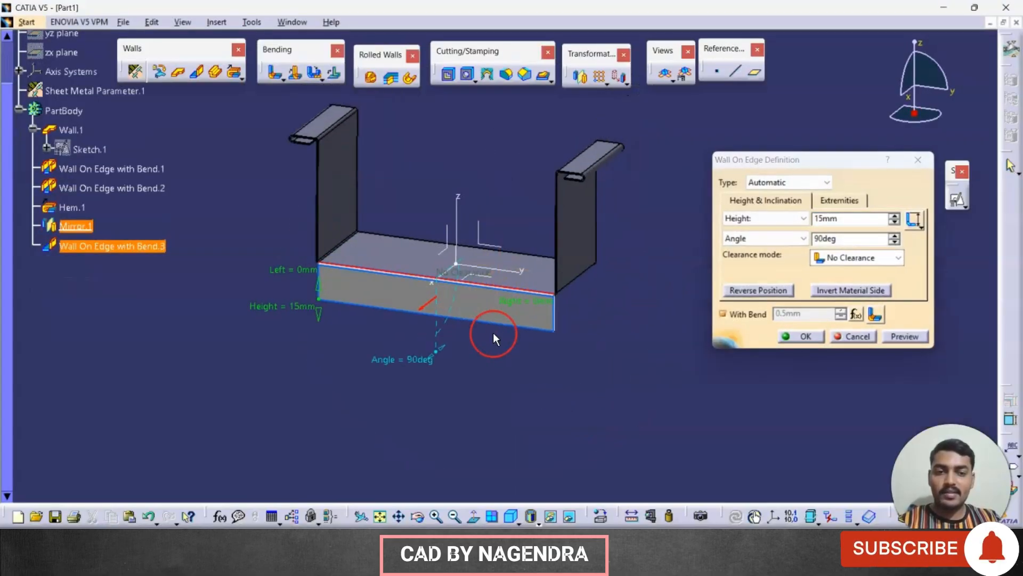
left_click(847, 201)
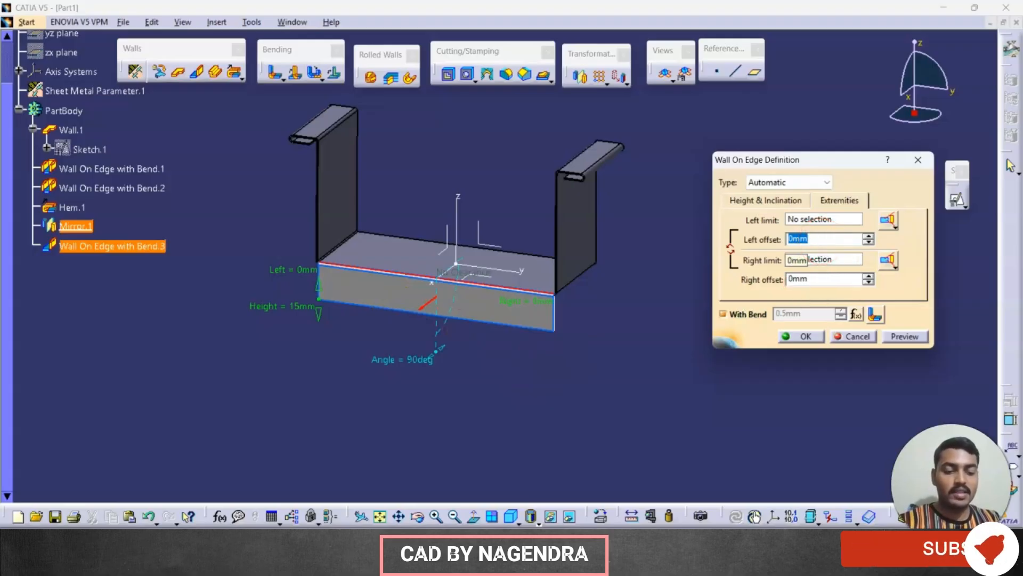
left_click(816, 280)
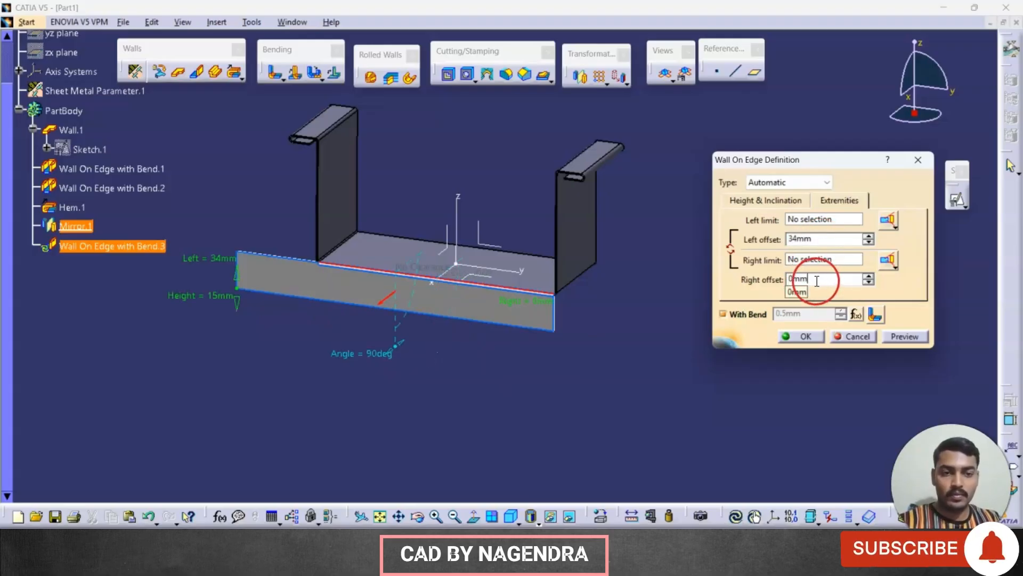
type("34")
left_click(906, 336)
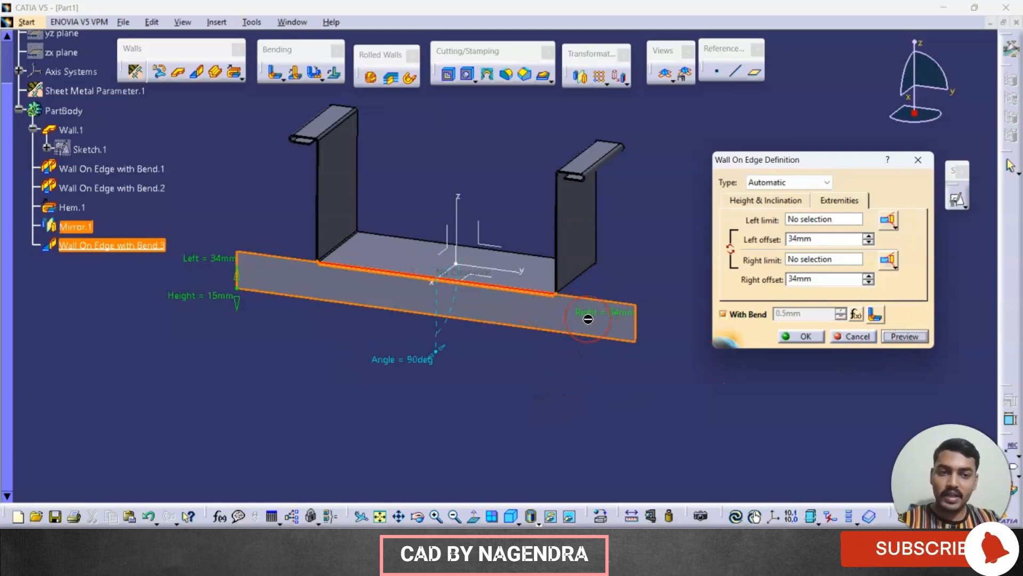
- Change the downward wall's right and left offsets to -34 mm and preview the shortened tab
left_click_drag(618, 307, 514, 293)
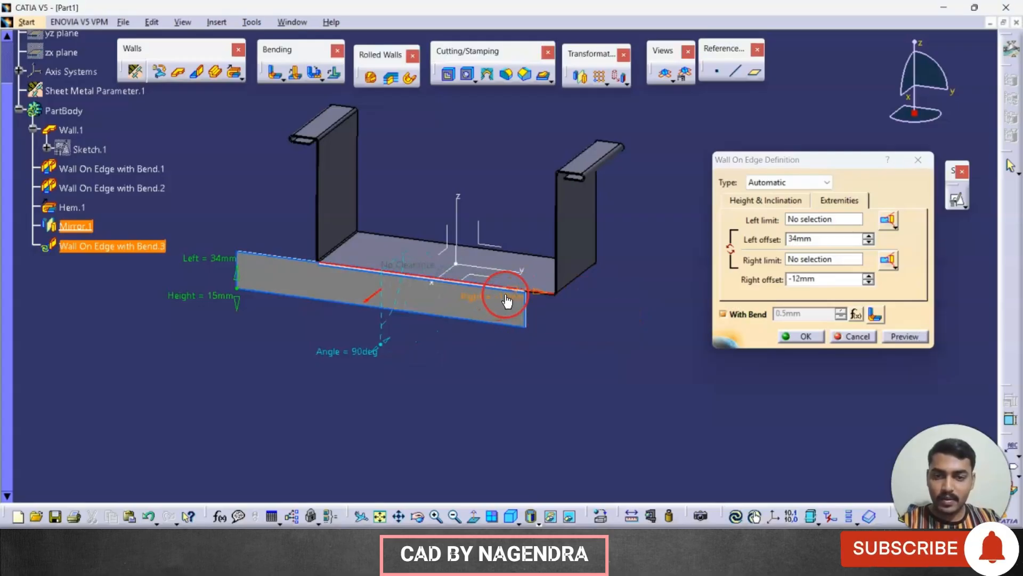
double_click(506, 297)
type("-34")
left_click(663, 350)
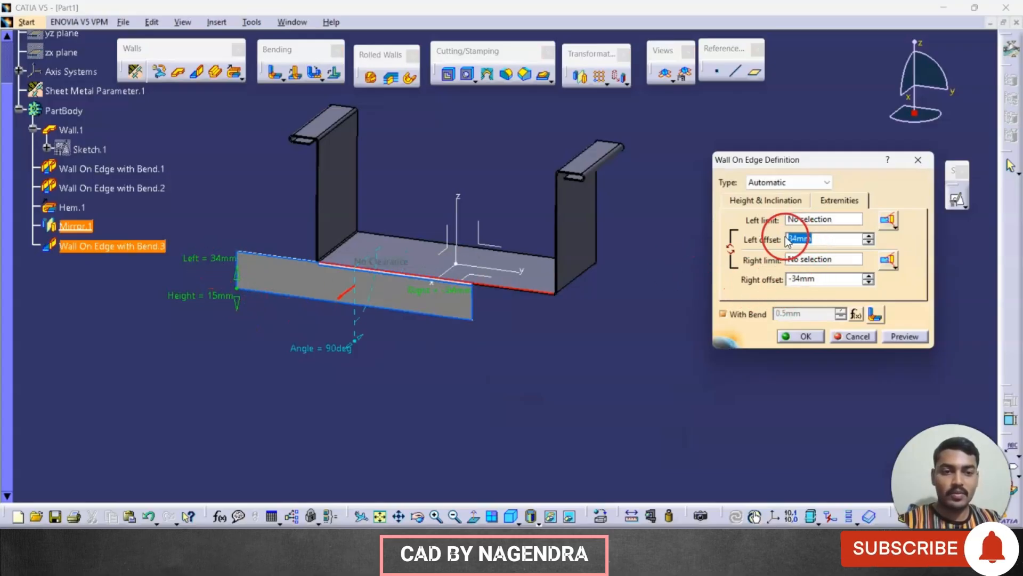
type("-")
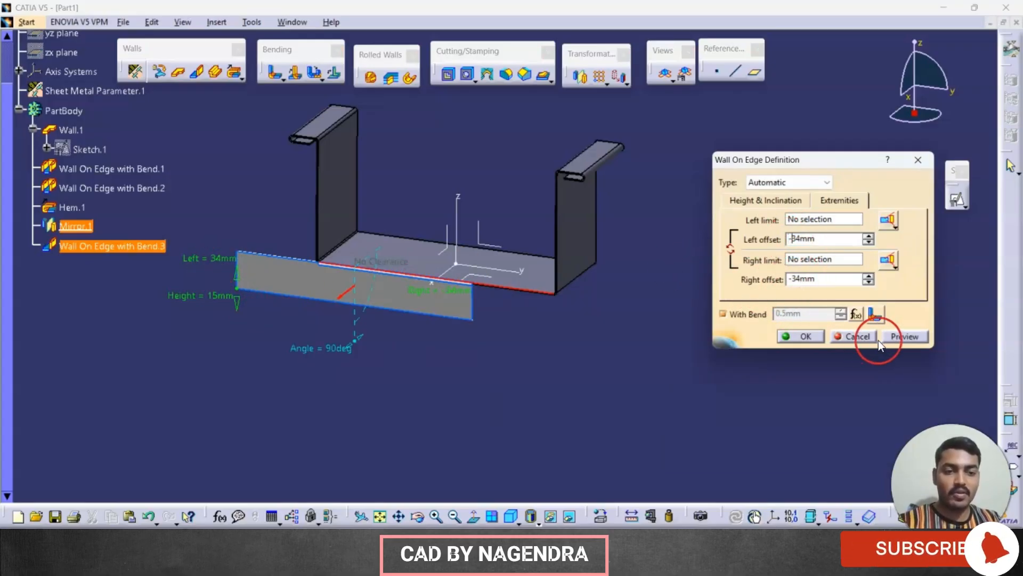
left_click(921, 338)
- Compare the tab's position with the drawing, invert its material side and apply the wall definition
middle_click_drag(456, 369, 491, 306)
middle_click_drag(477, 354, 428, 345)
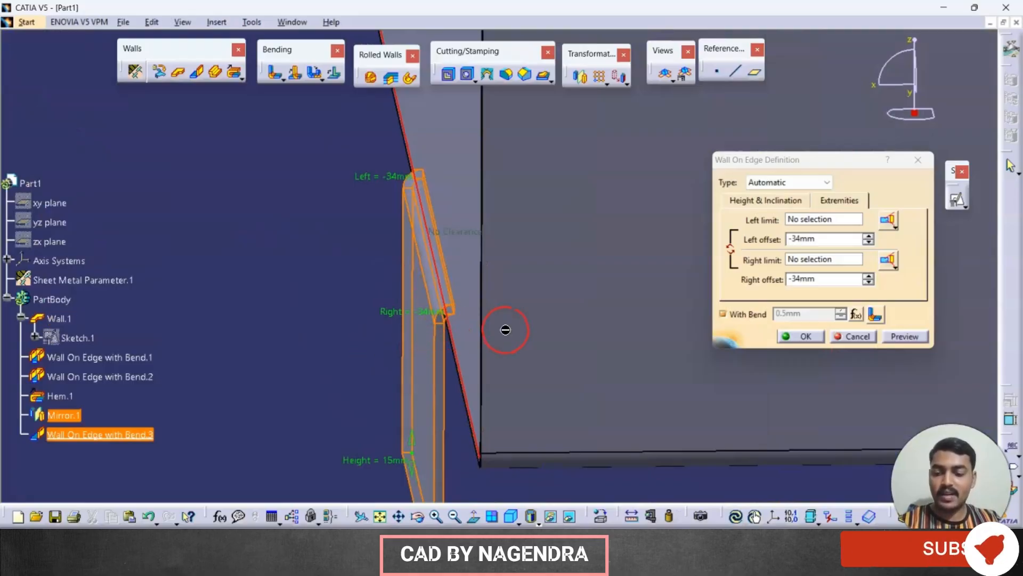
key("alt+Tab")
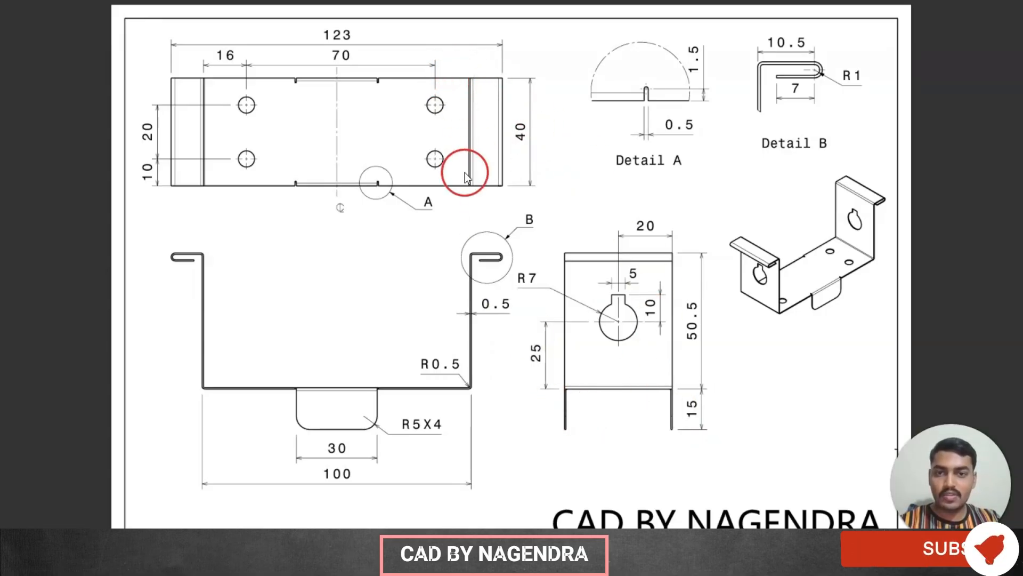
key("alt+Tab")
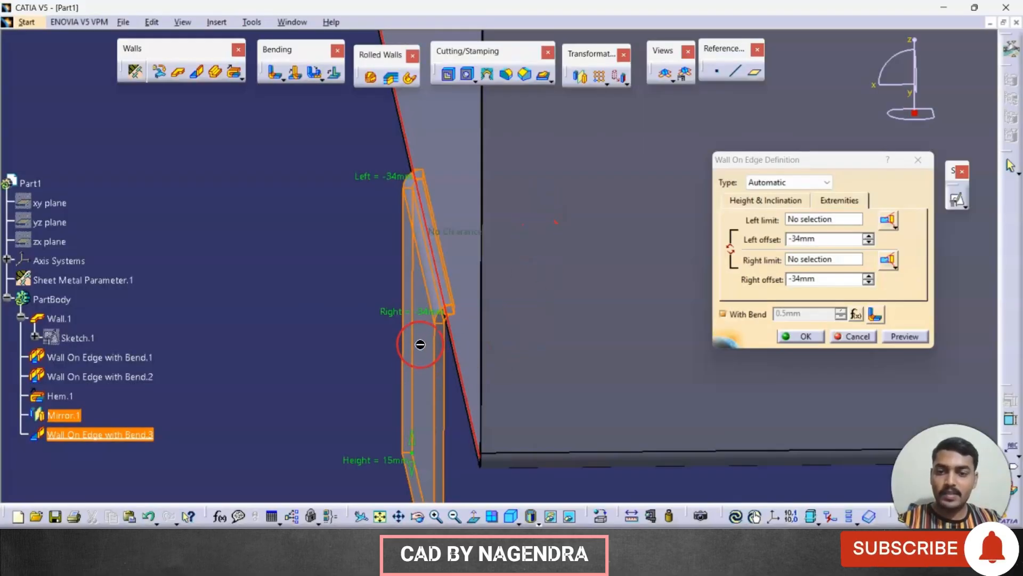
left_click(783, 198)
left_click(867, 294)
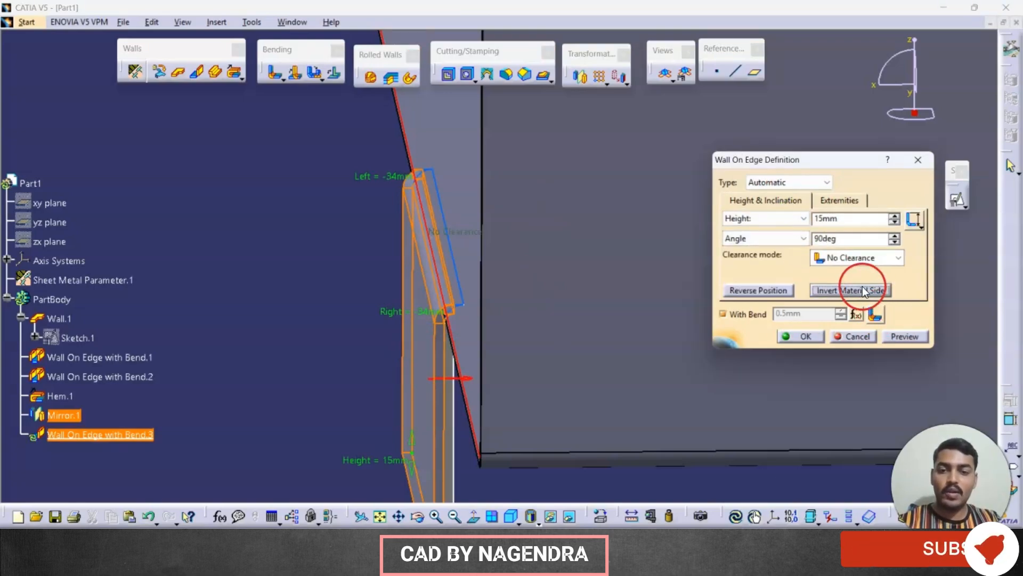
left_click(907, 336)
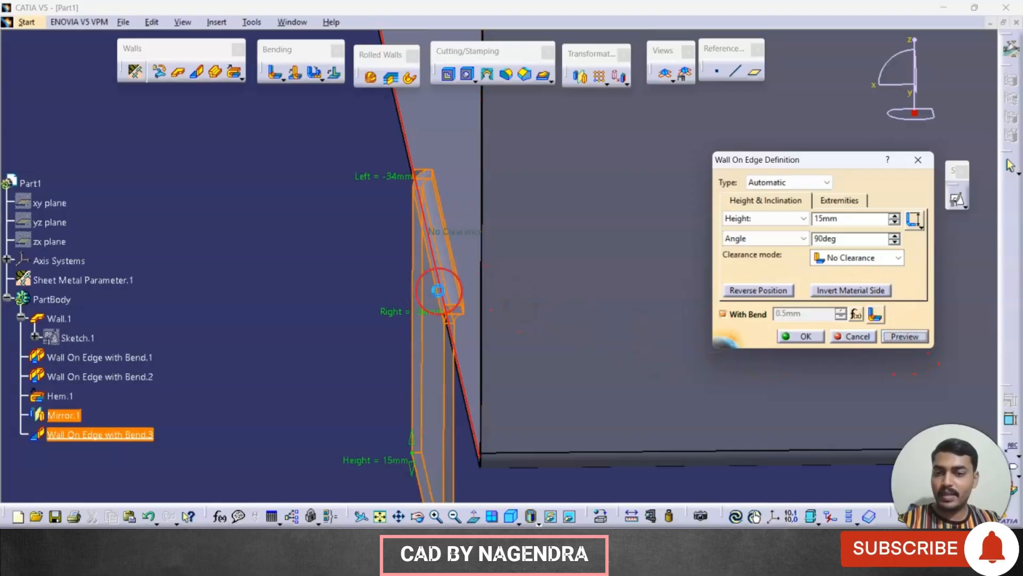
left_click(797, 337)
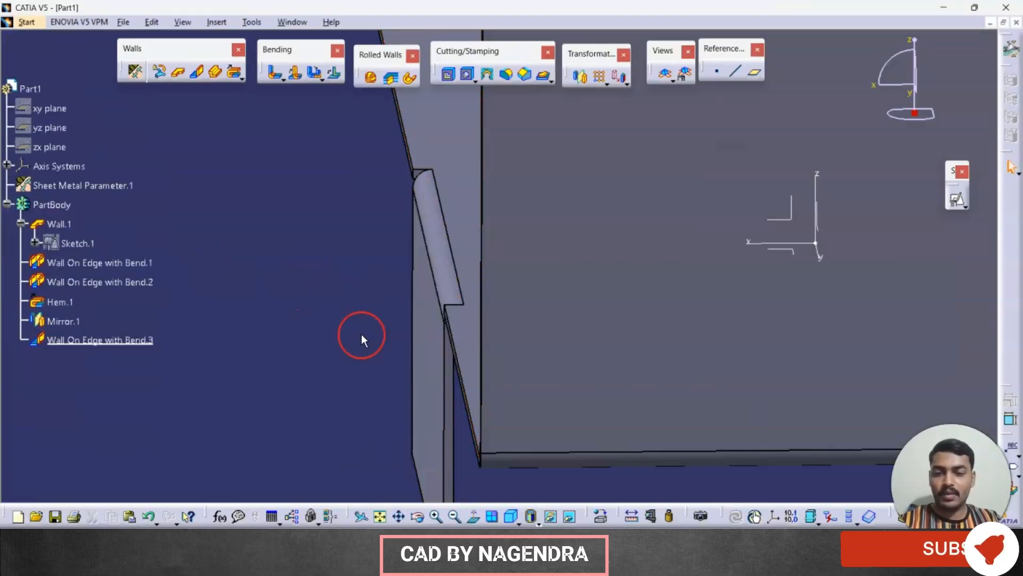
- Edit the tab's wall definition to add the base's opposite long edge, creating a matching tab there
left_click(510, 516)
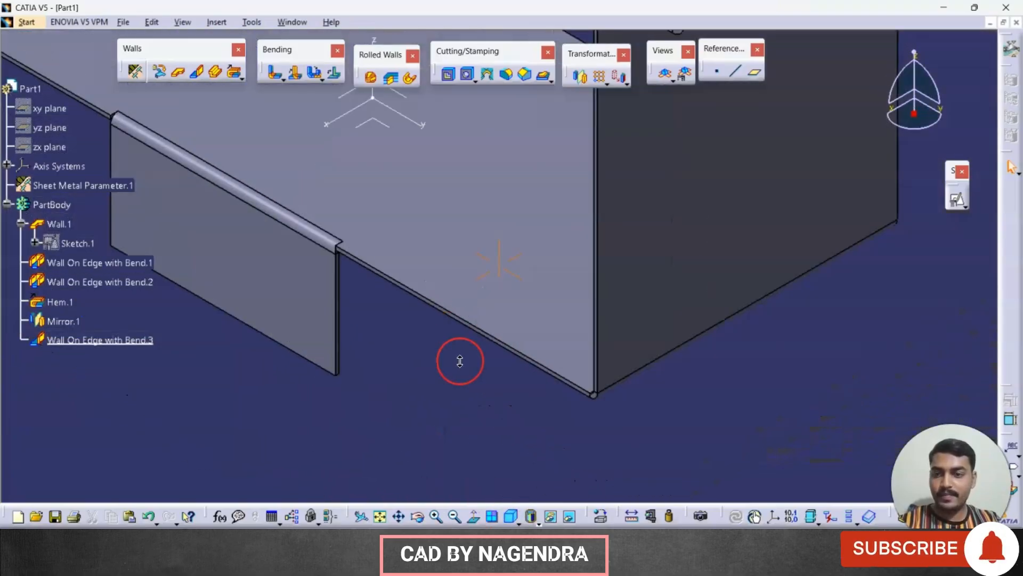
double_click(338, 273)
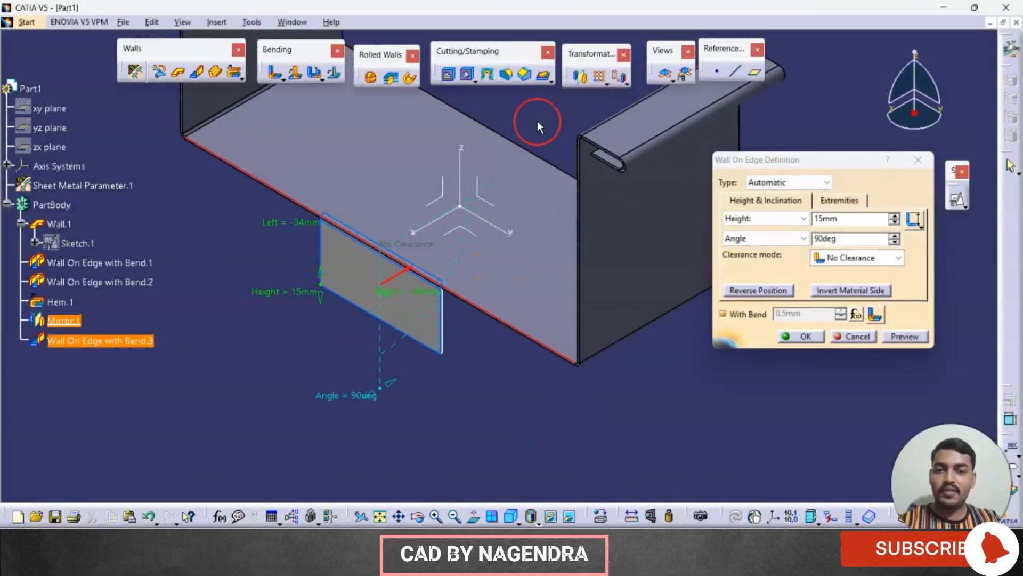
left_click(526, 153)
middle_click_drag(523, 332, 297, 294)
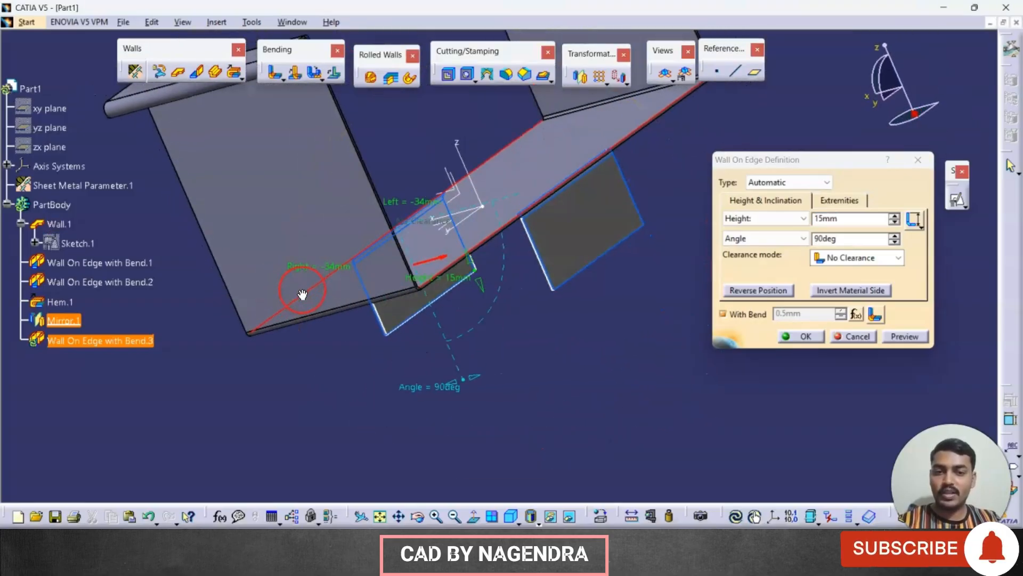
left_click(806, 336)
left_click(580, 334)
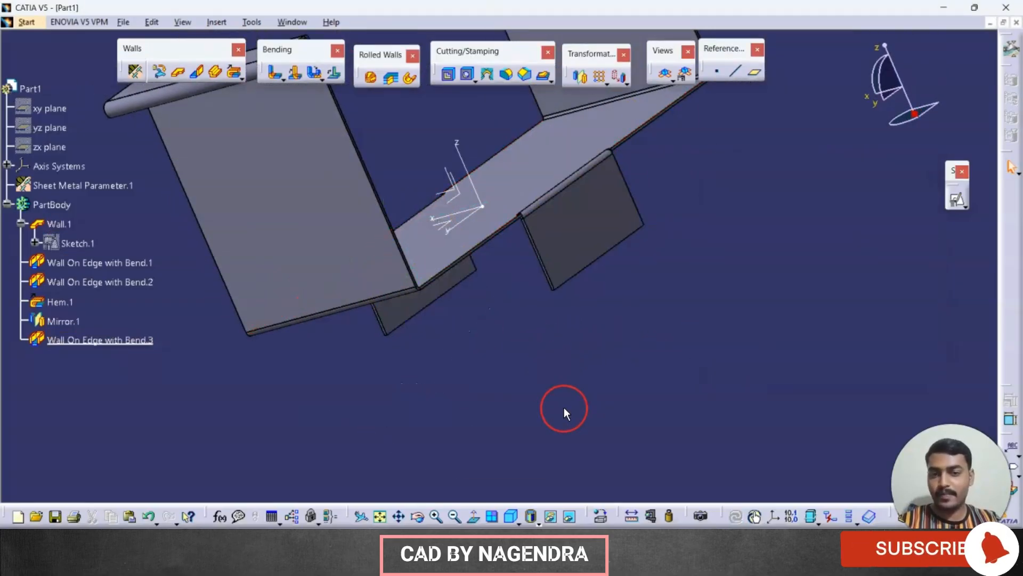
- Examine the corners where the tab bends meet the base and compare them with Detail A of the drawing
left_click(512, 516)
middle_click_drag(793, 292, 865, 315)
key("alt+Tab")
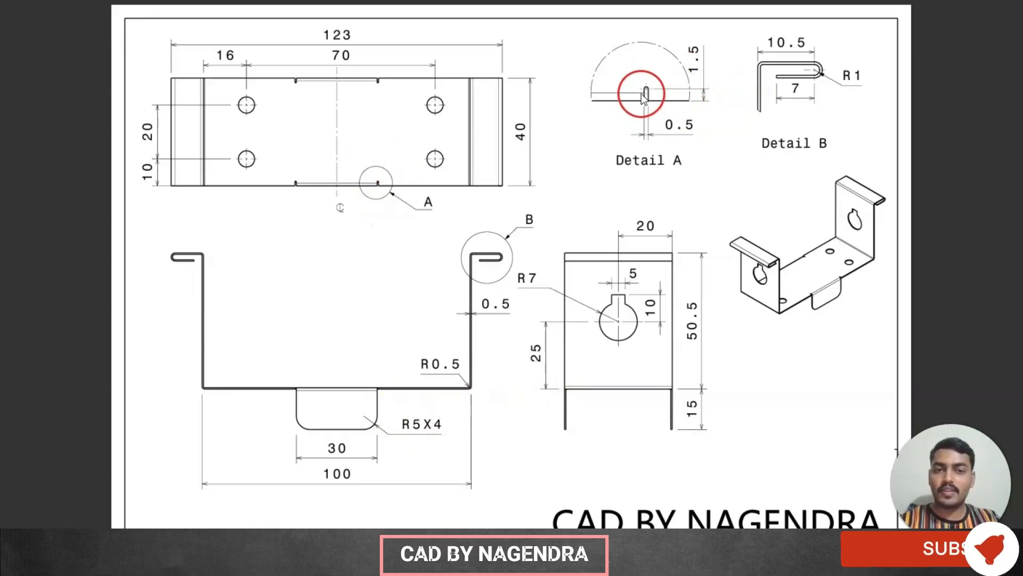
key("alt+Tab")
middle_click_drag(546, 208, 466, 208)
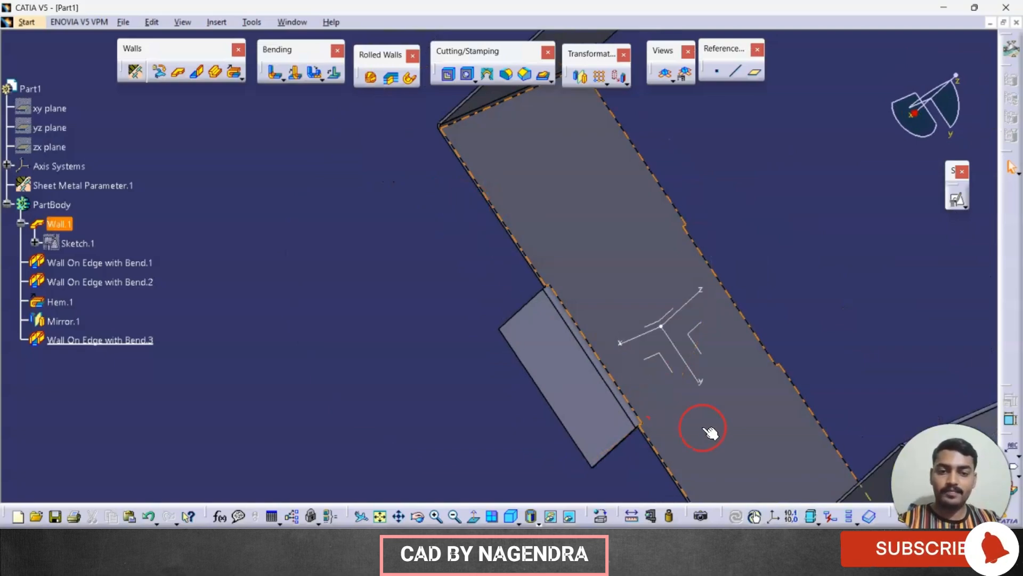
left_click(531, 515)
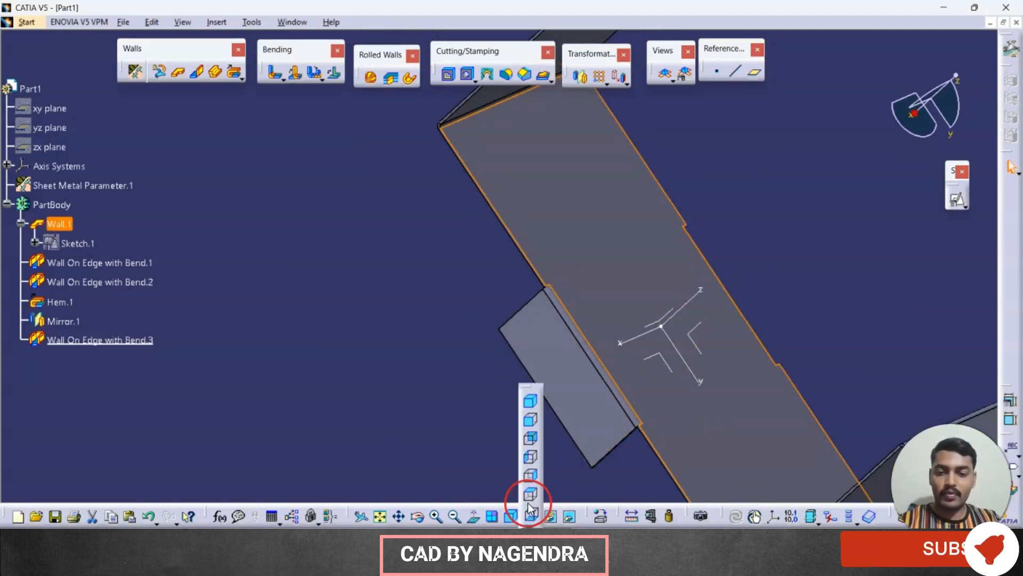
left_click(530, 493)
middle_click_drag(611, 304, 222, 406)
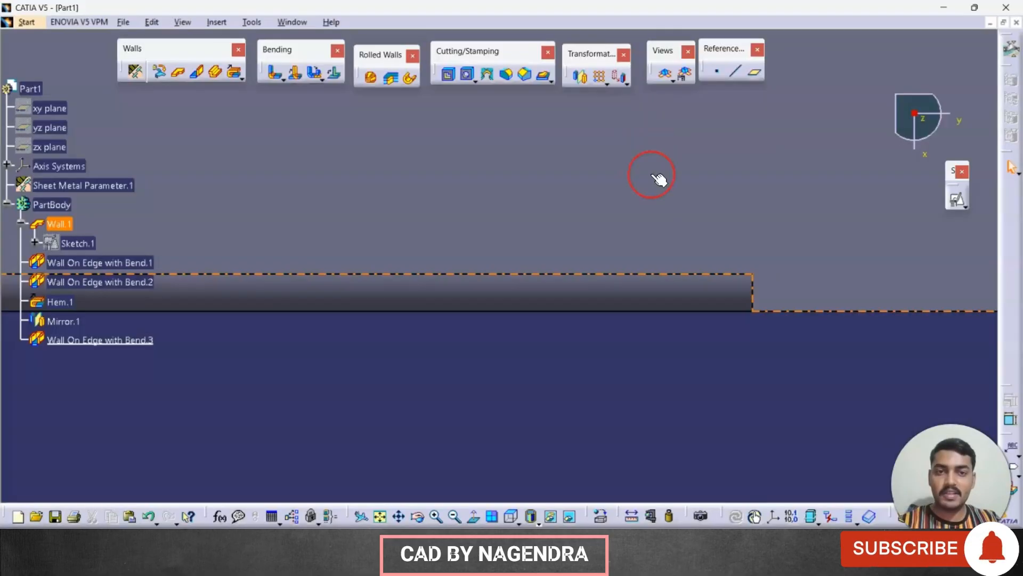
left_click(519, 520)
left_click(532, 396)
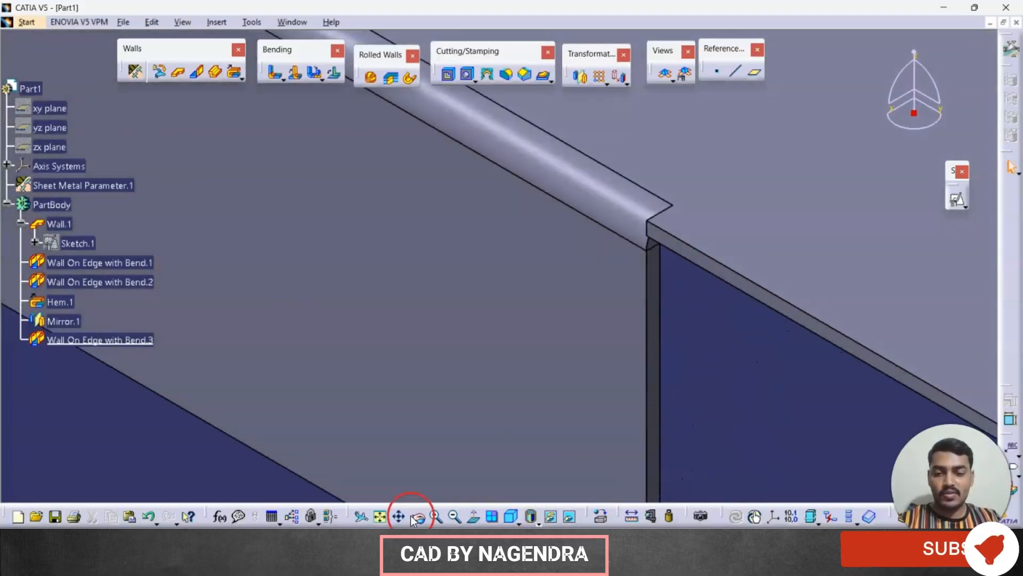
left_click(379, 515)
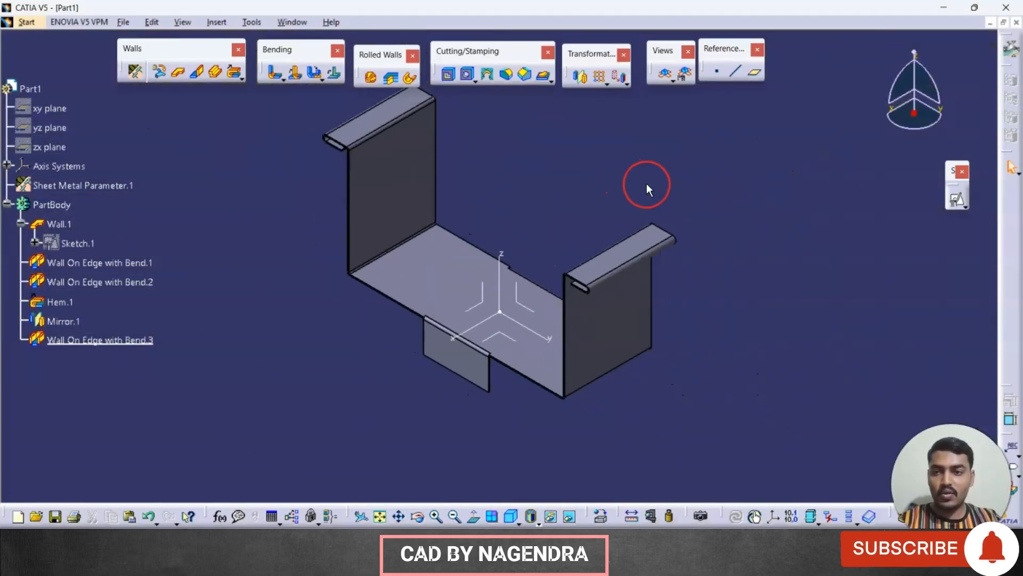
- Change the bend extremities in the sheet metal parameters from no relief to Round relief
left_click(130, 75)
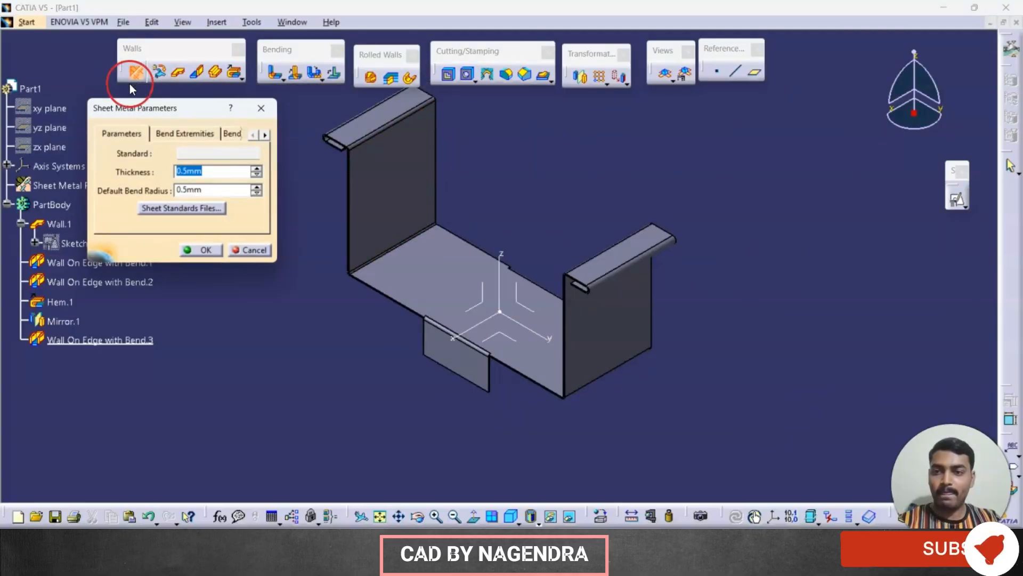
left_click(186, 134)
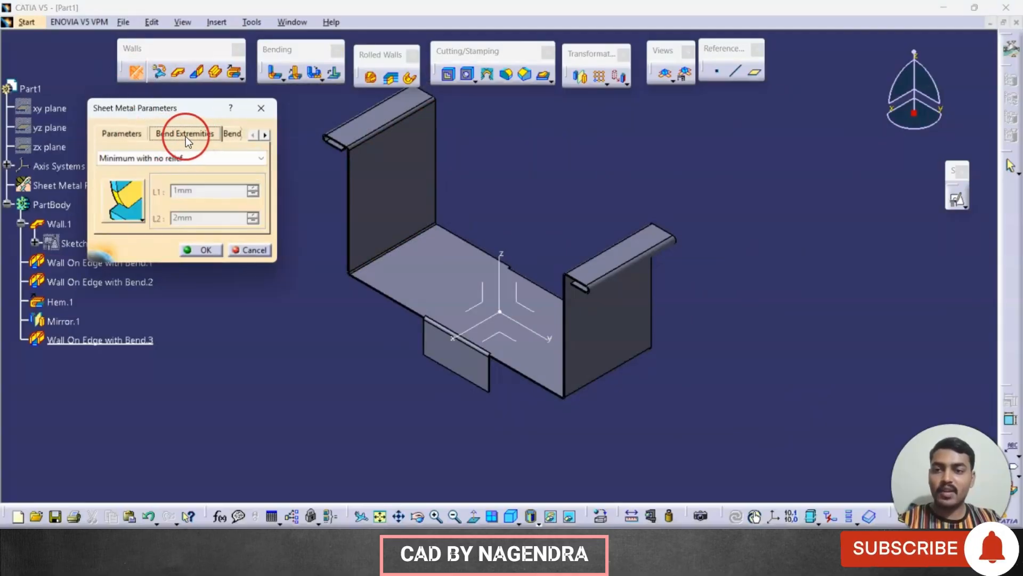
left_click(207, 157)
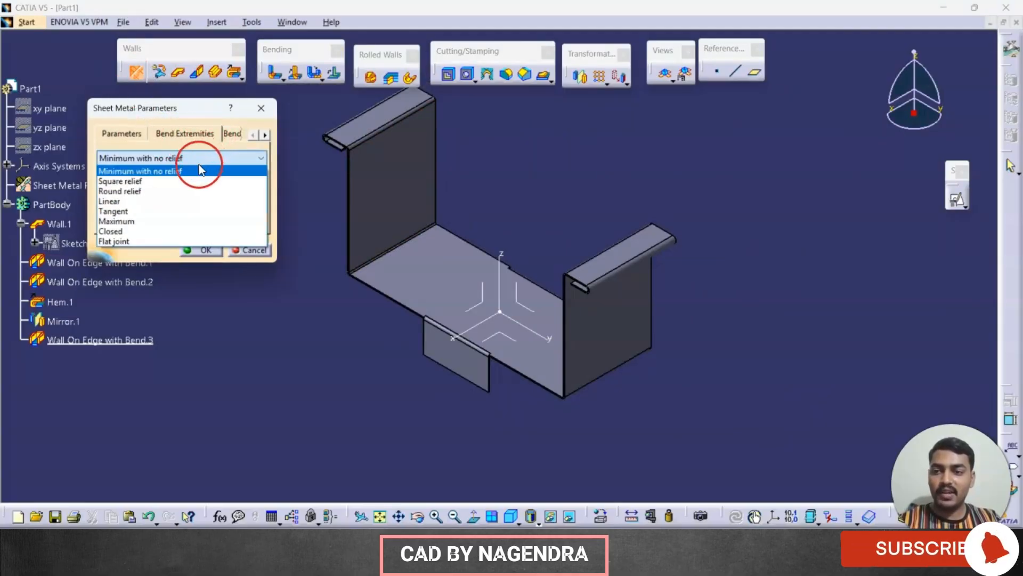
left_click(142, 192)
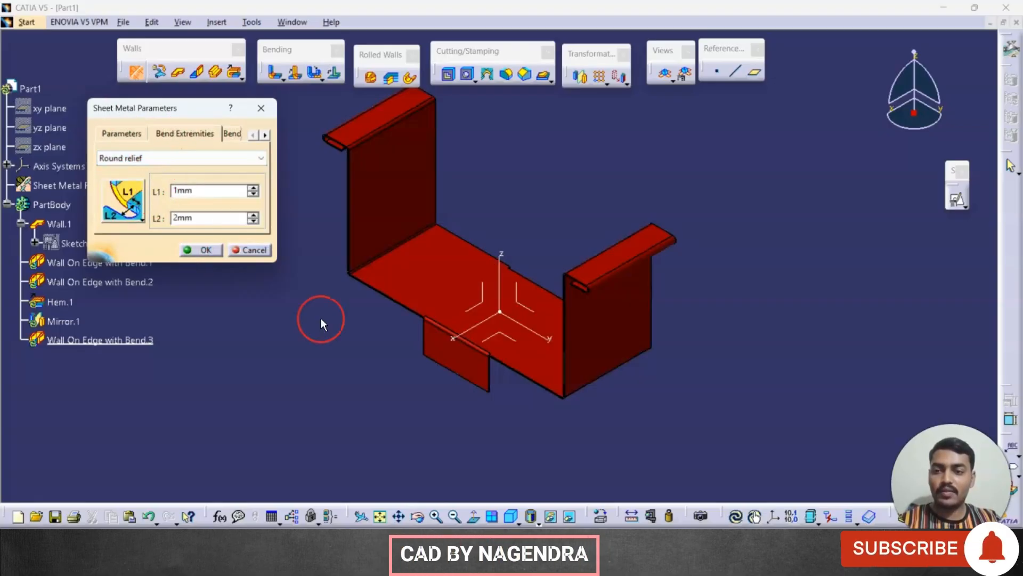
- Consult Detail A, set the round relief's L1 and L2 to 0.5 mm, apply the parameters and inspect the relief at the tab corner
key("alt+Tab")
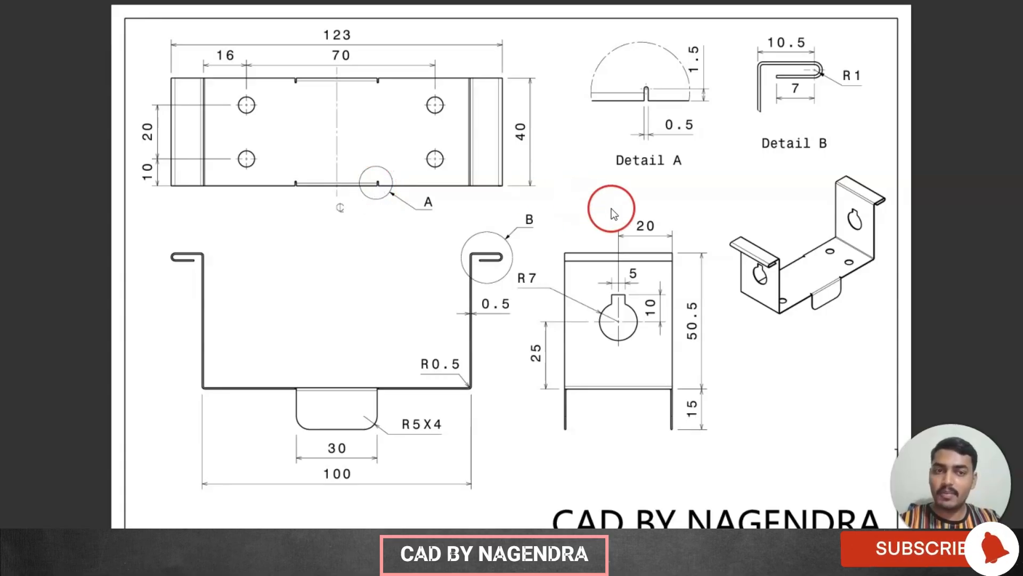
key("alt+Tab")
double_click(209, 191)
type("0.5")
left_click(215, 217)
type("0.5")
left_click(207, 250)
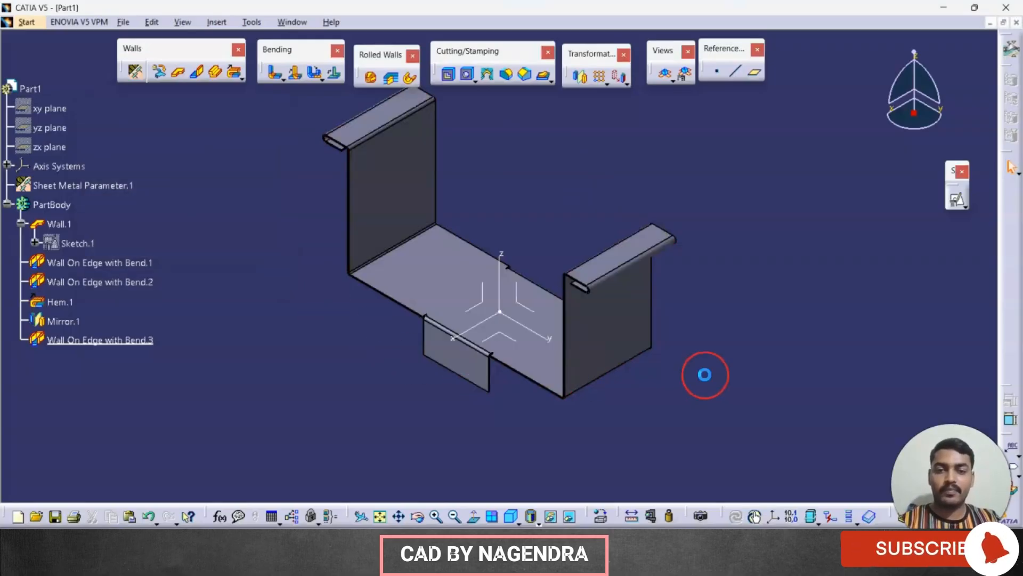
middle_click_drag(704, 388, 516, 452)
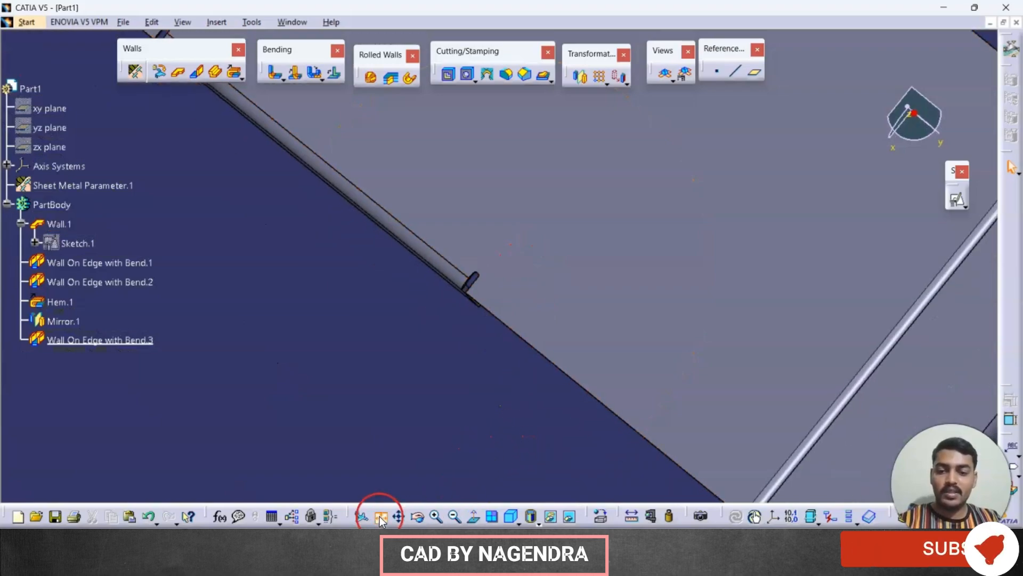
left_click(380, 516)
middle_click_drag(623, 185, 644, 379)
left_click(509, 517)
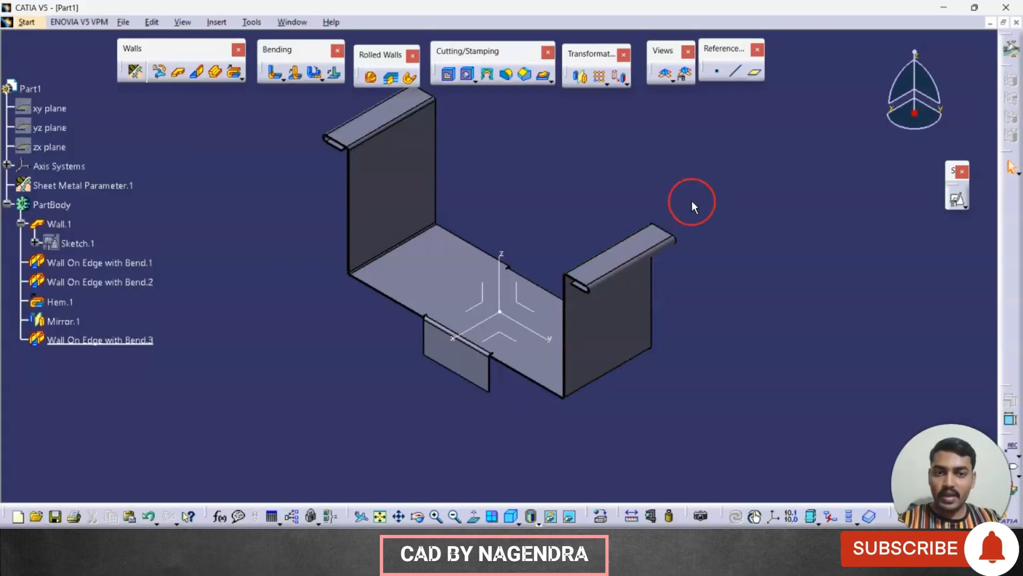
- Start a sketch on the outer face of the upright wall and draw a circle centred on the vertical axis in the wall's middle
left_click(957, 200)
left_click(727, 320)
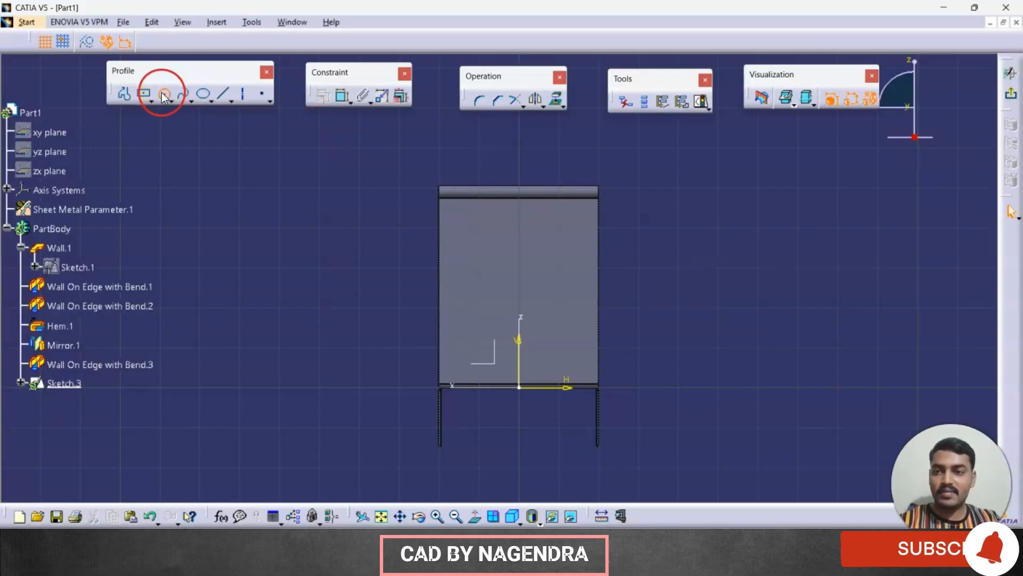
left_click(164, 94)
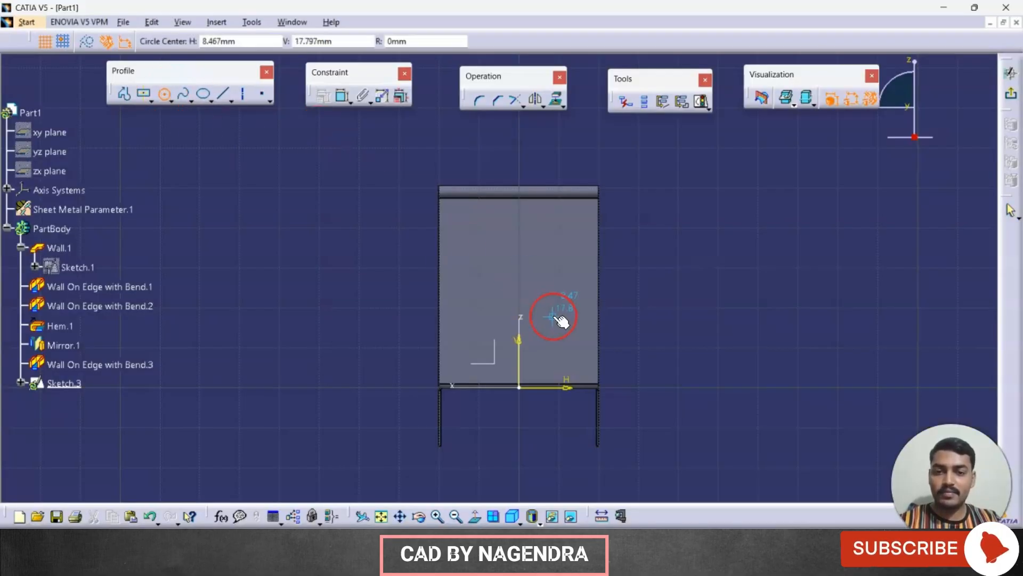
left_click(520, 281)
left_click(542, 300)
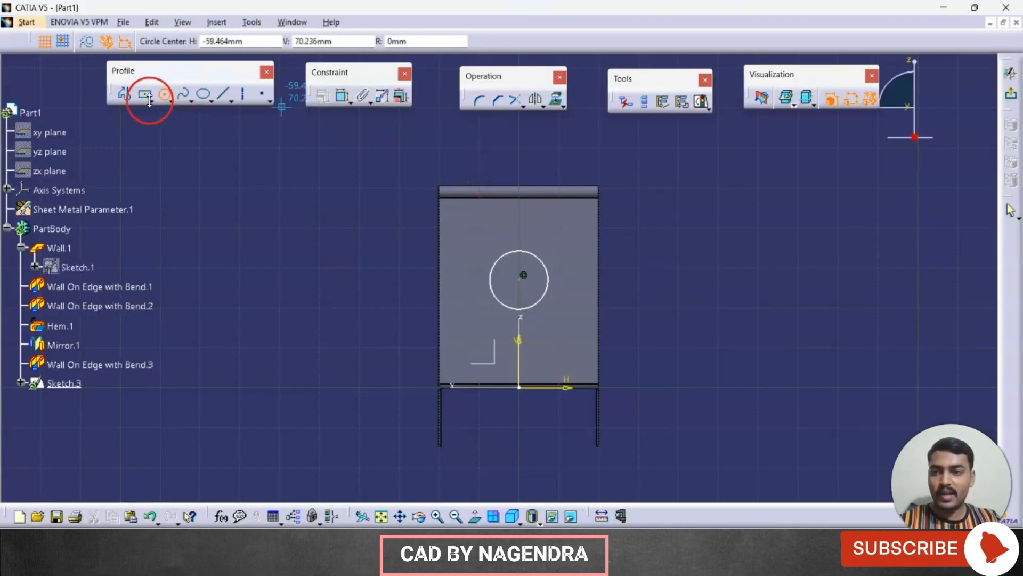
- Draw a rectangle overlapping the upper part of the circle for the keyhole's notch
left_click(149, 102)
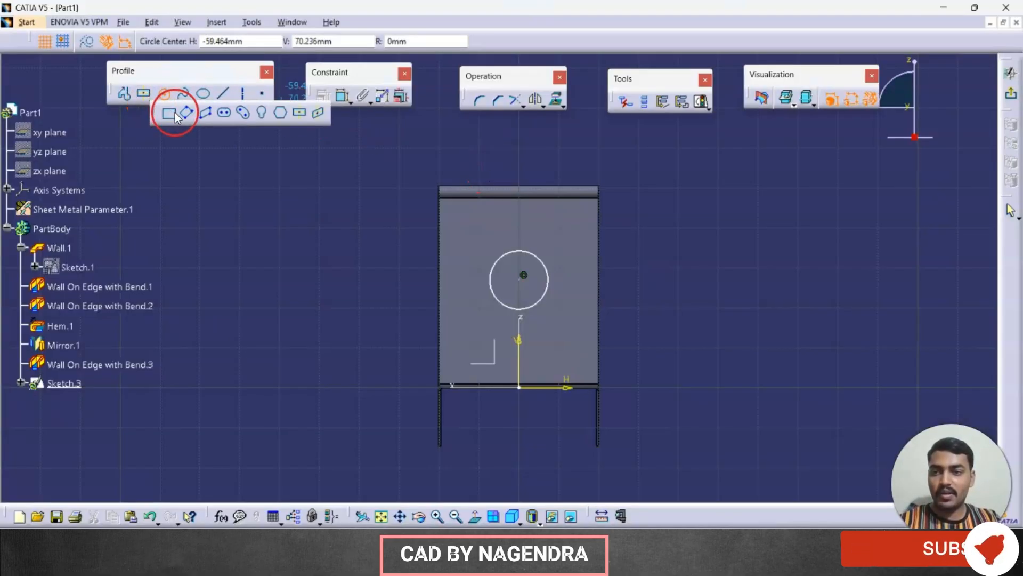
left_click(171, 114)
left_click(501, 238)
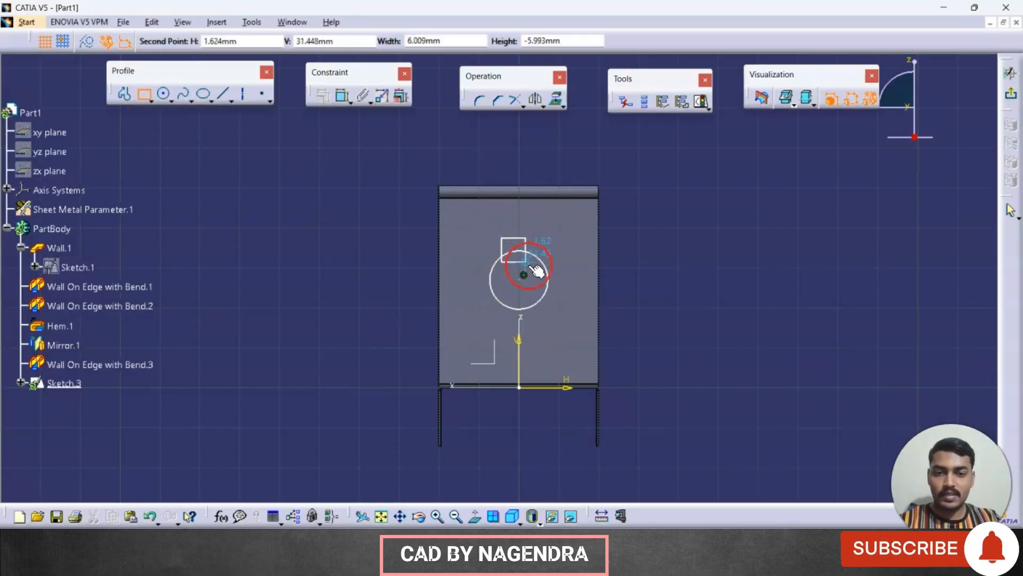
left_click(534, 268)
middle_click_drag(707, 302, 728, 240, "ctrl")
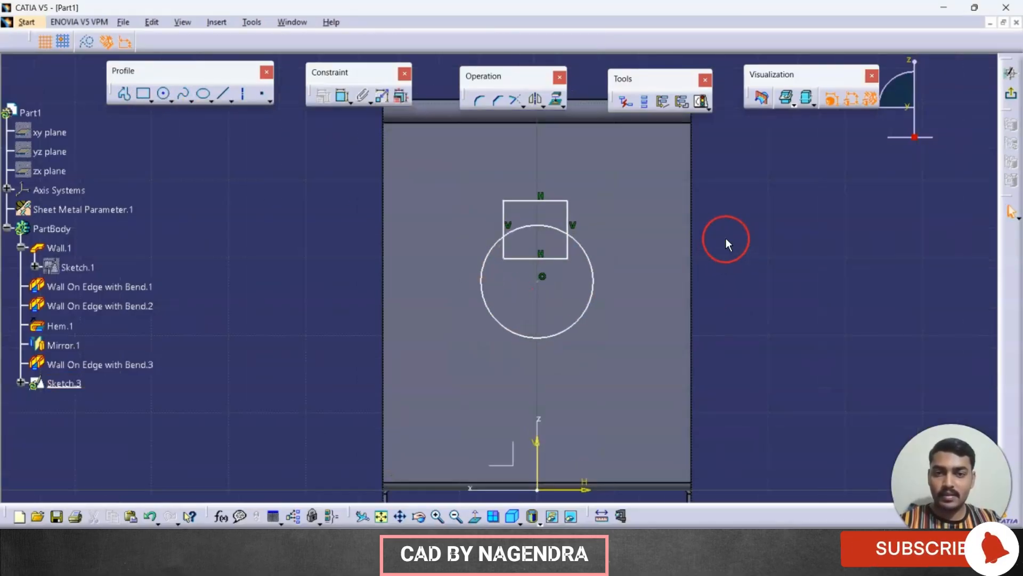